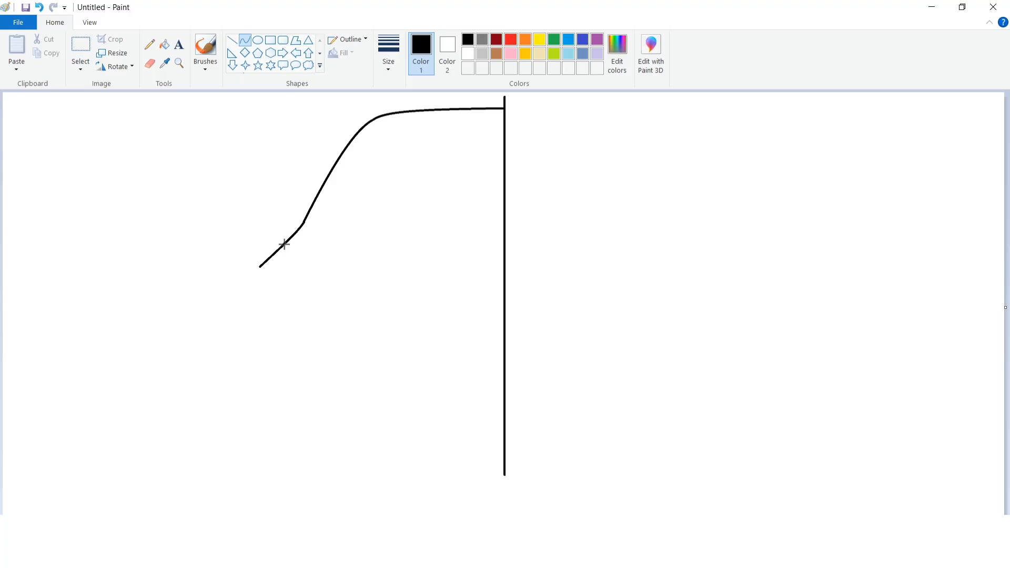
Draw the front fender's curved outer edge downward from the lower end of the existing body outline
mouse_move(242, 315)
left_mouse_down()
mouse_move(245, 356)
mouse_move(241, 303)
left_mouse_up()
left_click(241, 304)
left_click_drag(240, 264, 239, 267)
left_click(322, 297)
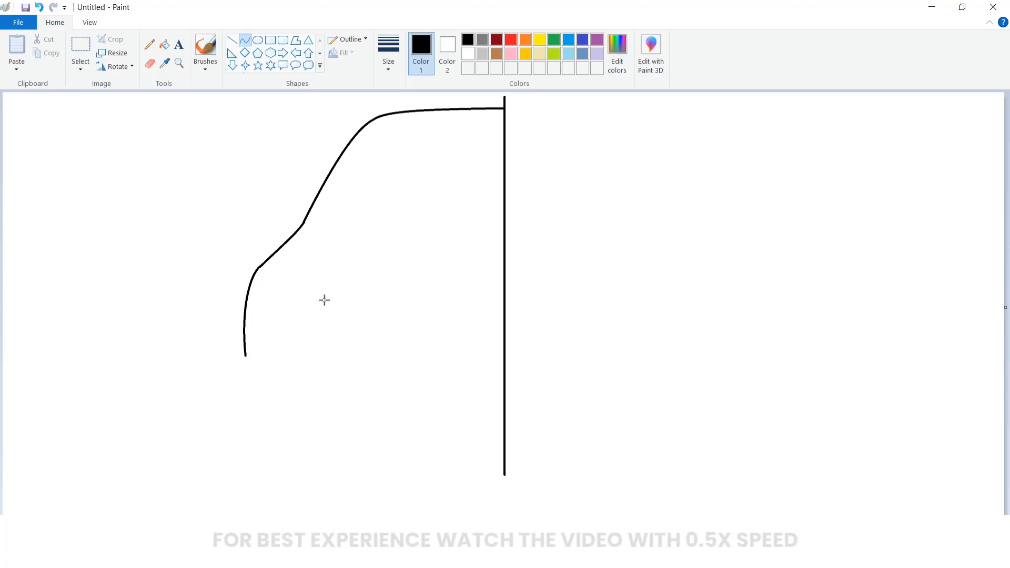
Complete the lower body outline with a curve that rounds the bumper corner and ends at the vertical centre line
mouse_move(245, 358)
left_mouse_down()
mouse_move(268, 444)
mouse_move(254, 428)
mouse_move(255, 438)
mouse_move(379, 468)
mouse_move(504, 454)
left_mouse_up()
left_click(255, 439)
left_click(325, 328)
left_click_drag(337, 453, 342, 453)
left_click(342, 453)
left_click(355, 400)
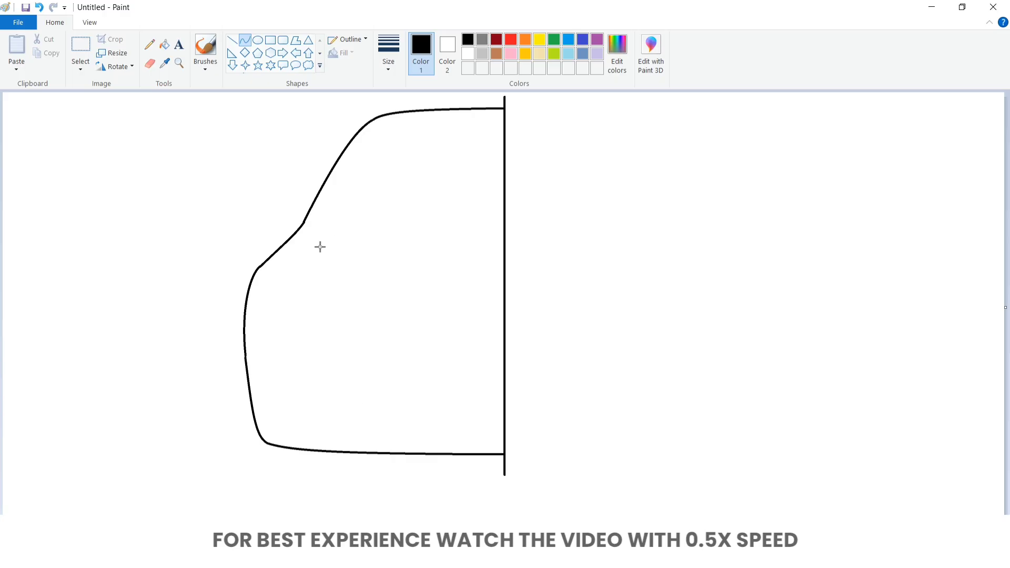
left_click_drag(314, 222, 504, 216)
left_click_drag(423, 217, 437, 218)
left_click(438, 217)
left_click(451, 259)
key("ctrl+z")
Draw the windshield outline with a slightly curved base, a slanted side and a top edge parallel to the roof
left_click_drag(314, 221, 504, 215)
left_click_drag(423, 216, 415, 216)
left_click_drag(315, 220, 374, 129)
left_click_drag(359, 150, 355, 142)
left_click_drag(372, 175, 315, 176)
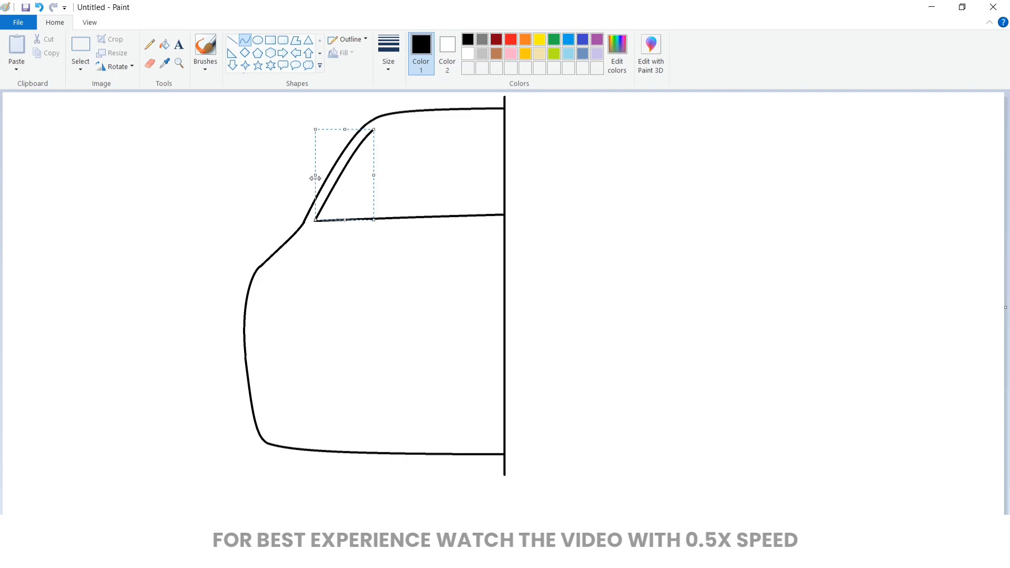
left_click(382, 132)
left_click_drag(374, 129, 504, 118)
left_click_drag(395, 126, 388, 119)
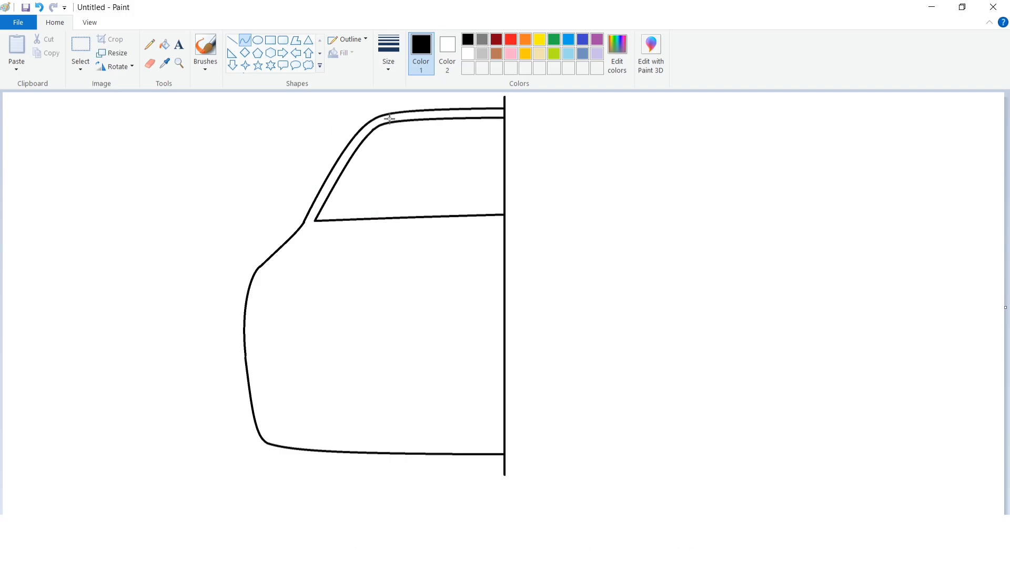
left_click(424, 153)
Draw the rounded side mirror beside the windshield pillar, including a dividing line across its lower part
left_click_drag(250, 210, 297, 189)
left_click_drag(273, 200, 262, 188)
left_click(267, 201)
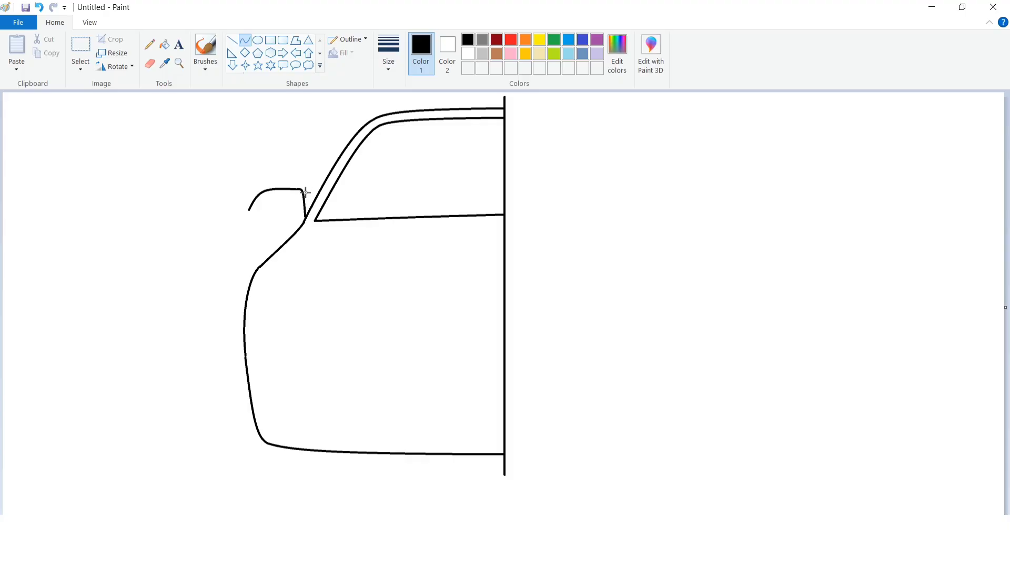
mouse_move(249, 210)
left_mouse_down()
mouse_move(302, 224)
mouse_move(250, 221)
left_mouse_up()
Draw the closed headlight outline with curves, rounded at its outer corner and pointed toward the grille
mouse_move(262, 293)
left_mouse_down()
mouse_move(332, 330)
mouse_move(275, 325)
left_mouse_up()
left_click(275, 325)
left_click(293, 290)
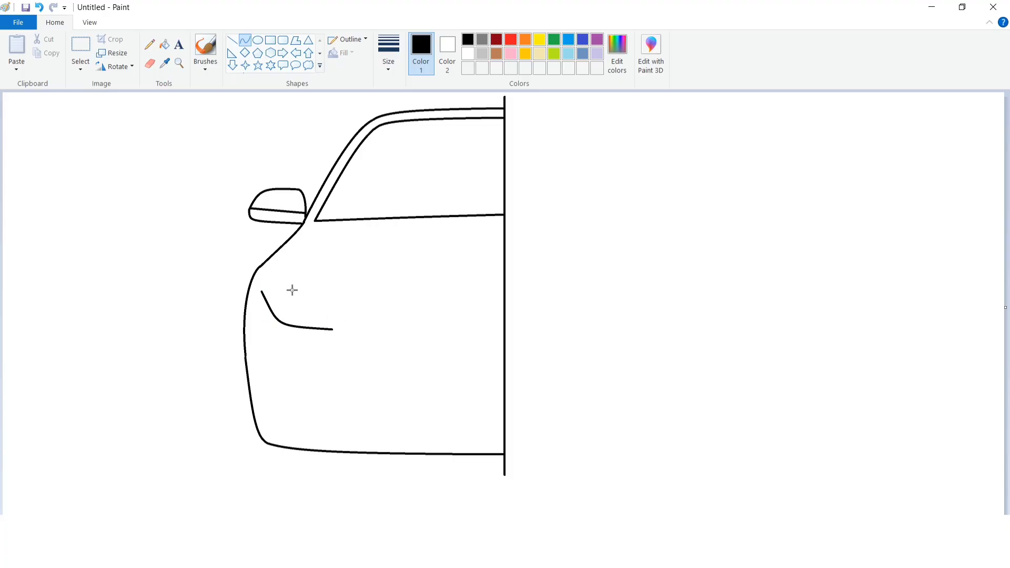
mouse_move(261, 279)
left_mouse_down()
mouse_move(356, 299)
mouse_move(346, 291)
left_mouse_up()
left_click(301, 248)
mouse_move(332, 329)
left_mouse_down()
mouse_move(372, 326)
mouse_move(365, 308)
left_mouse_up()
left_click_drag(371, 322, 374, 323)
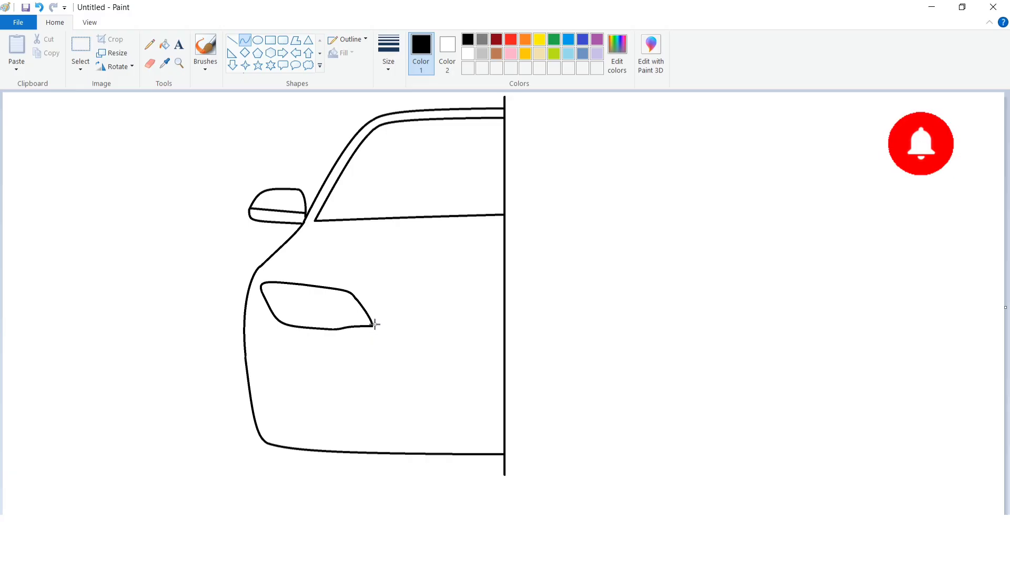
Draw the hood crease, the fender curve to the headlight and the hood's front edge up to the centre line
left_click_drag(311, 226, 368, 276)
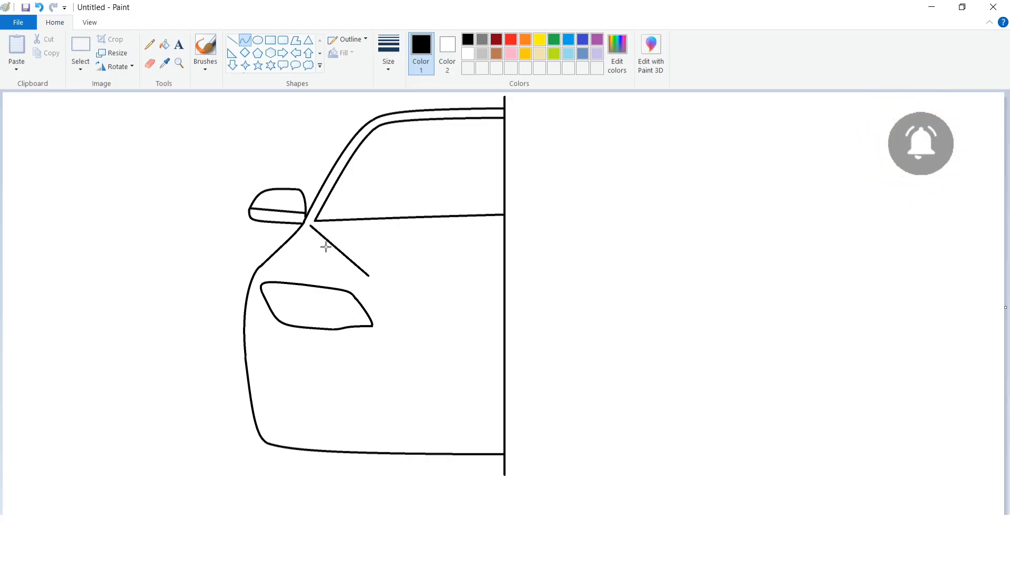
left_click_drag(324, 245, 312, 239)
mouse_move(339, 255)
left_mouse_down()
mouse_move(304, 284)
mouse_move(284, 268)
left_mouse_up()
left_click_drag(353, 293, 408, 280)
mouse_move(383, 285)
left_mouse_down()
mouse_move(368, 280)
mouse_move(503, 280)
mouse_move(478, 280)
left_mouse_up()
Draw straight lines for the upper and lower edges of the central and side air intakes and the bottom lip
left_click(232, 40)
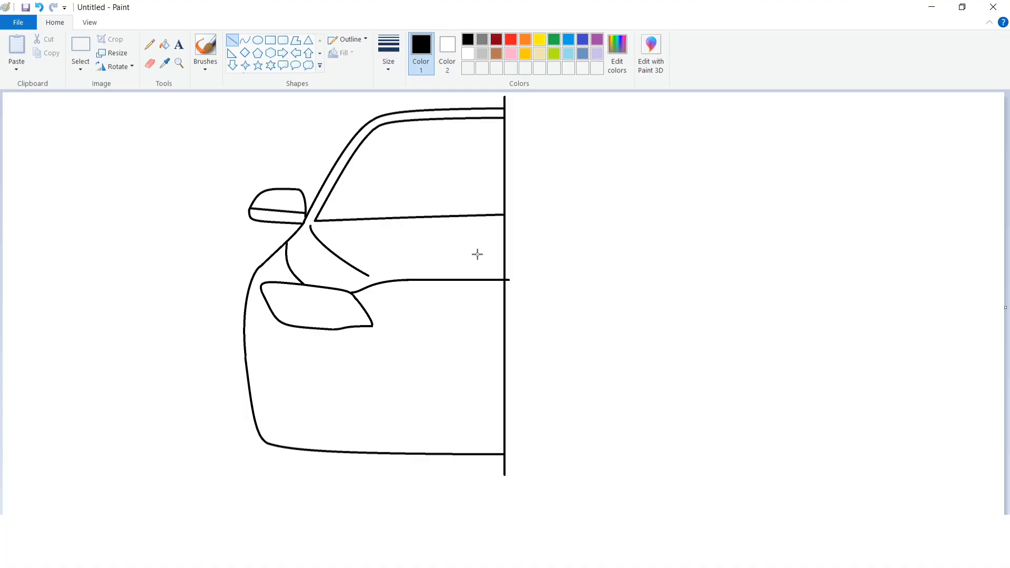
left_click_drag(418, 390, 504, 389)
mouse_move(385, 432)
left_mouse_down()
mouse_move(503, 431)
mouse_move(396, 441)
left_mouse_up()
left_click_drag(287, 380, 384, 383)
left_click_drag(289, 422, 354, 427)
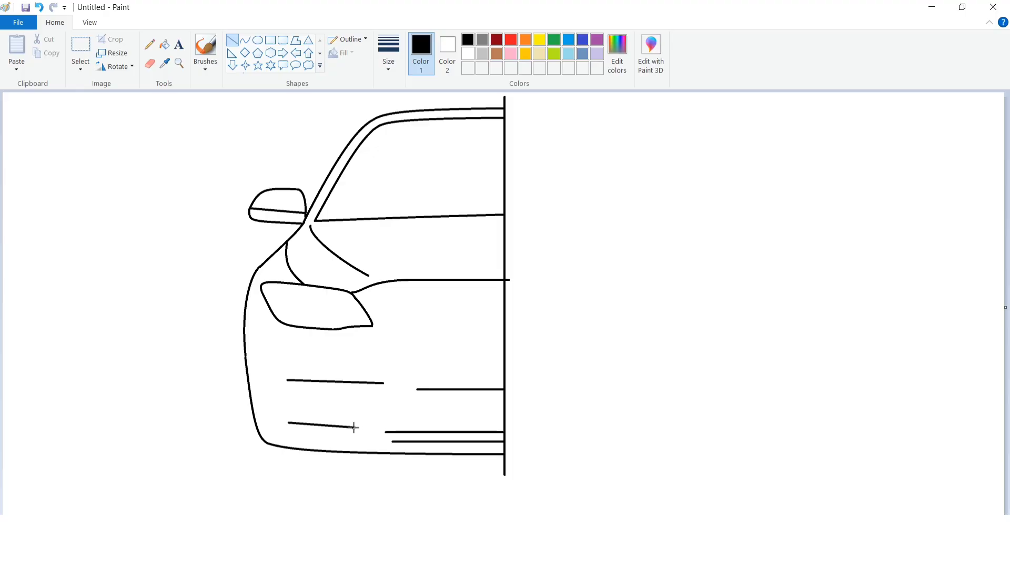
Close the outer end of the central air intake and the bottom lip with curves
left_click(245, 40)
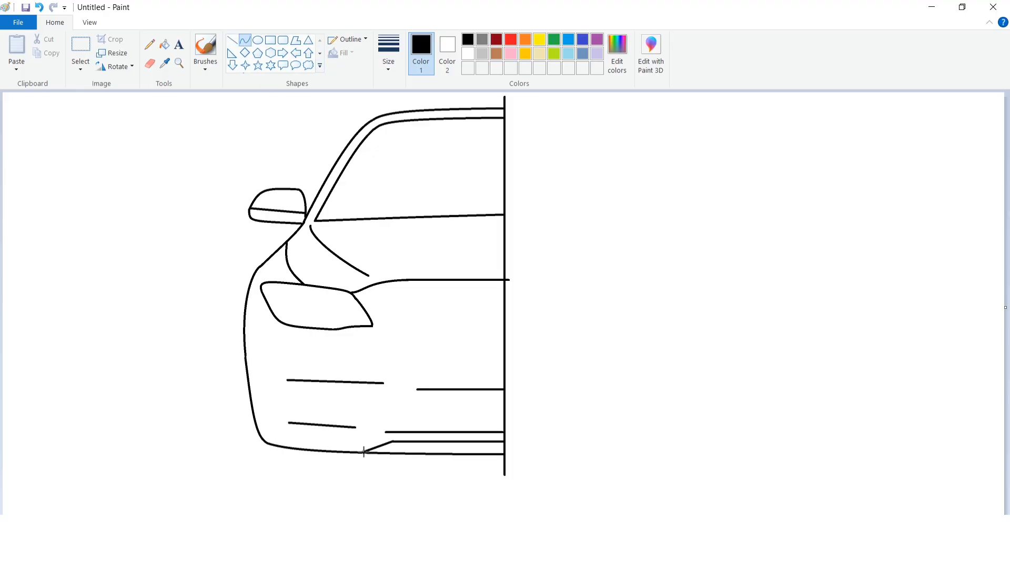
left_click_drag(374, 444, 377, 441)
left_click(420, 421)
left_click_drag(416, 390, 379, 420)
mouse_move(396, 401)
left_mouse_down()
mouse_move(390, 394)
mouse_move(381, 417)
left_mouse_up()
key("ctrl+z")
mouse_move(398, 401)
left_mouse_down()
mouse_move(401, 393)
mouse_move(385, 432)
left_mouse_up()
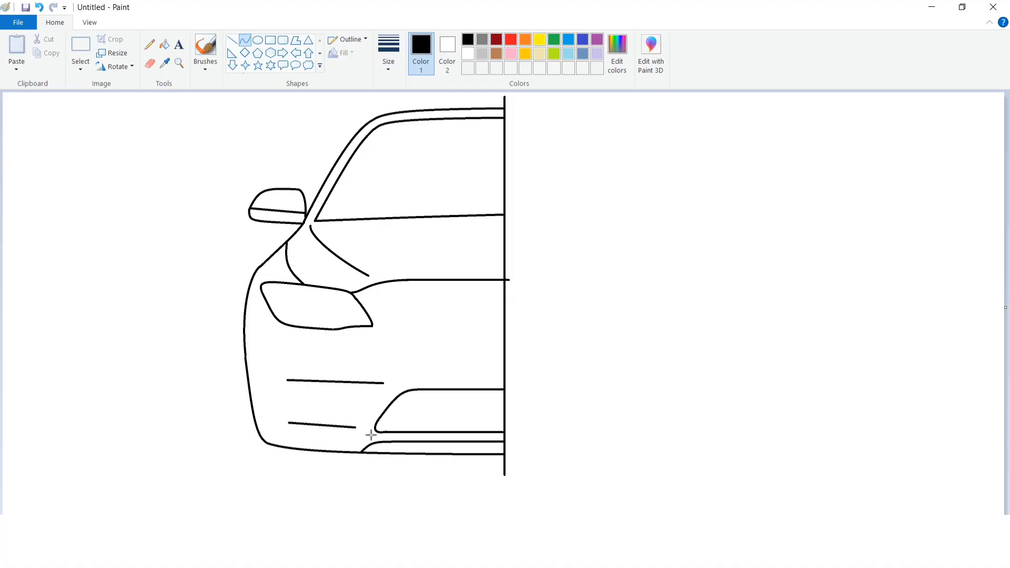
left_click(370, 434)
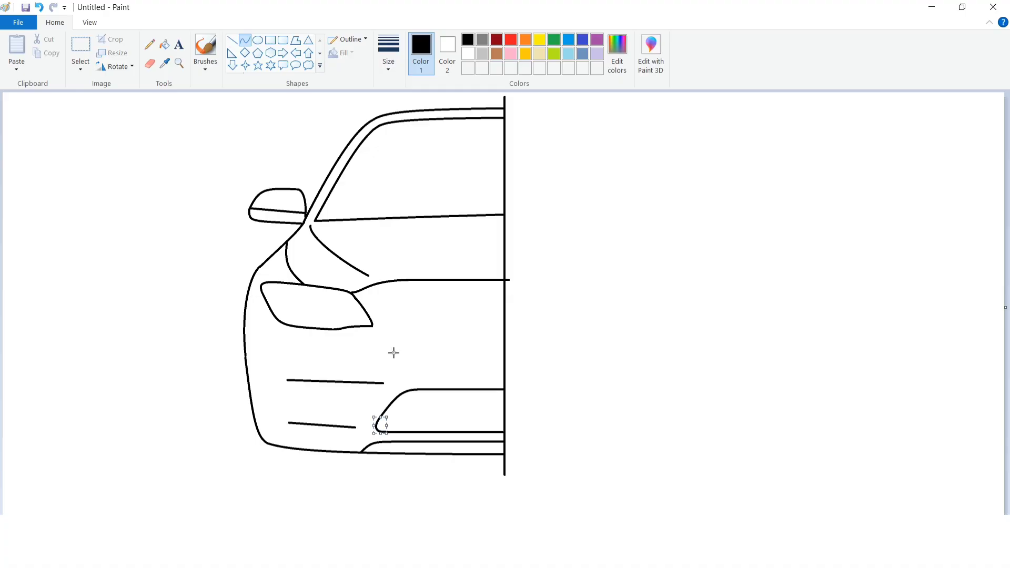
Close both ends of the side air intake with curves, rounding its outer corners
left_click_drag(355, 427, 384, 383)
left_click(361, 427)
left_click(372, 407)
left_click(414, 340)
left_click_drag(280, 384, 268, 402)
left_click(263, 379)
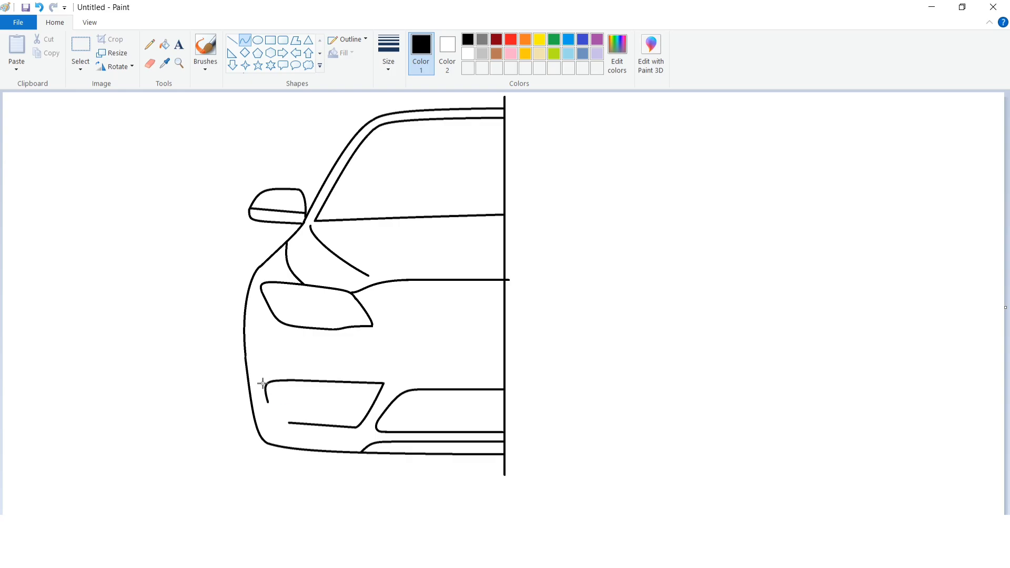
left_click(262, 383)
left_click(270, 339)
key("ctrl+z")
Draw the curved bumper line beneath the headlight, from the body edge up to the headlight's inner corner
mouse_move(245, 316)
left_mouse_down()
mouse_move(328, 340)
mouse_move(261, 333)
left_mouse_up()
mouse_move(328, 340)
left_mouse_down()
mouse_move(377, 340)
mouse_move(380, 328)
left_mouse_up()
left_click(378, 344)
key("ctrl+z")
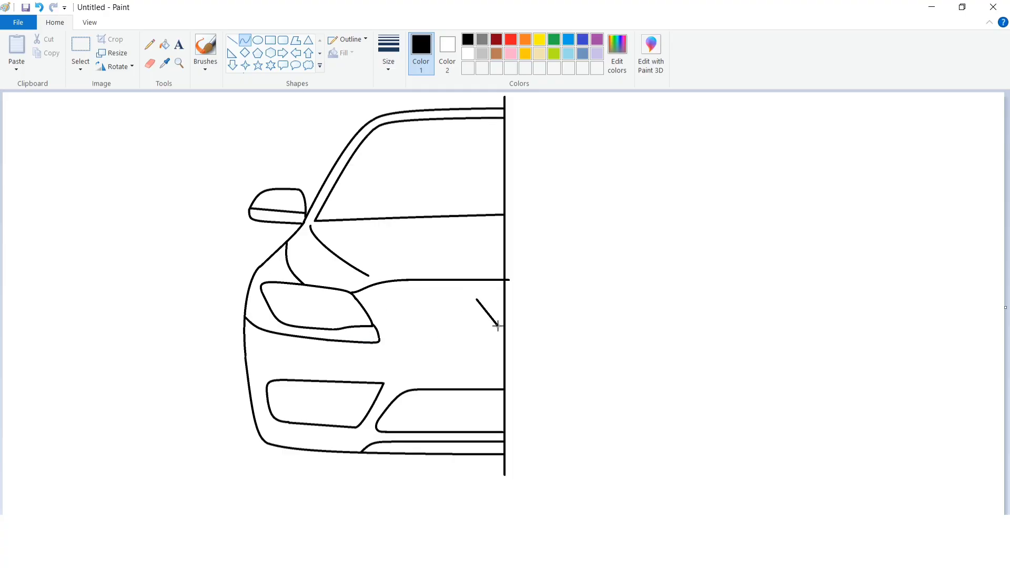
Draw the rounded grille outline between the headlight and the centre line using curves
mouse_move(497, 325)
left_mouse_down()
mouse_move(493, 299)
mouse_move(498, 353)
left_mouse_up()
left_click(496, 354)
left_click(597, 343)
left_click_drag(398, 335, 388, 301)
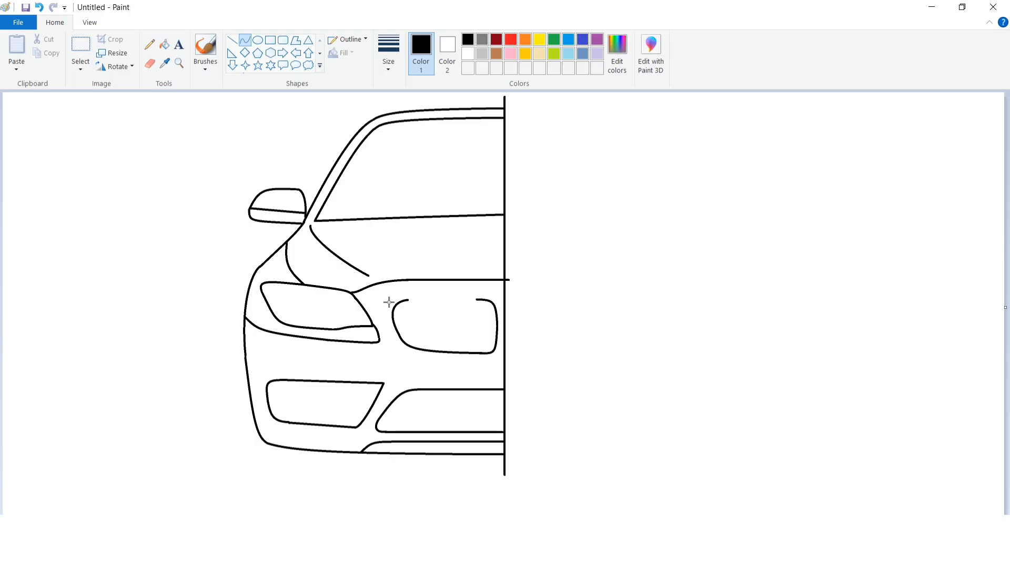
left_click_drag(465, 300, 439, 299)
Draw two equal circles side by side inside the headlight for the lamps
left_click(257, 40)
mouse_move(282, 292)
left_mouse_down()
mouse_move(312, 321)
mouse_move(295, 305)
mouse_move(346, 319)
mouse_move(351, 333)
mouse_move(334, 310)
left_mouse_up()
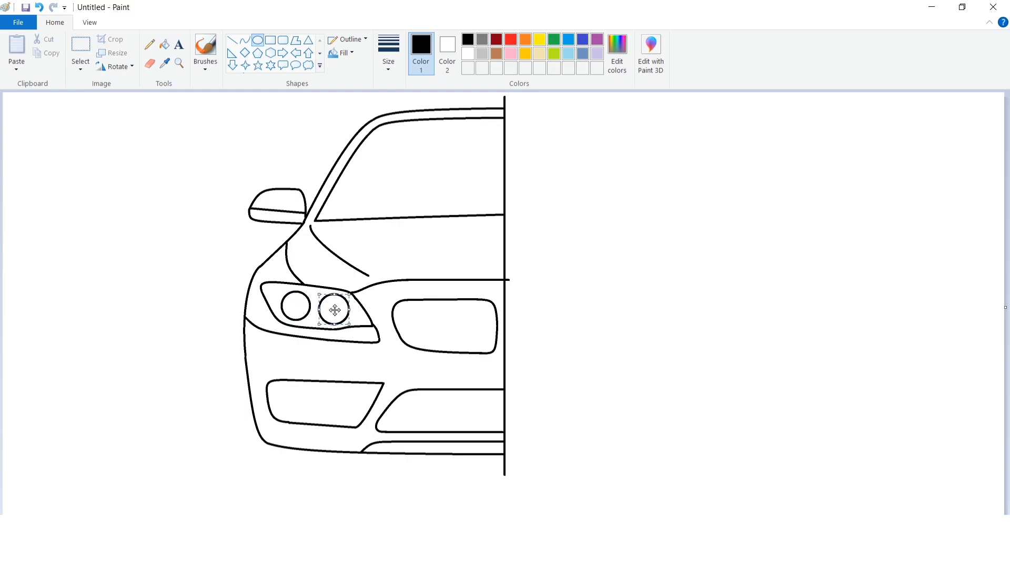
left_click(380, 306)
Draw the tire outline below the outer bumper corner with straight sides and rounded bottom corners
left_click(232, 40)
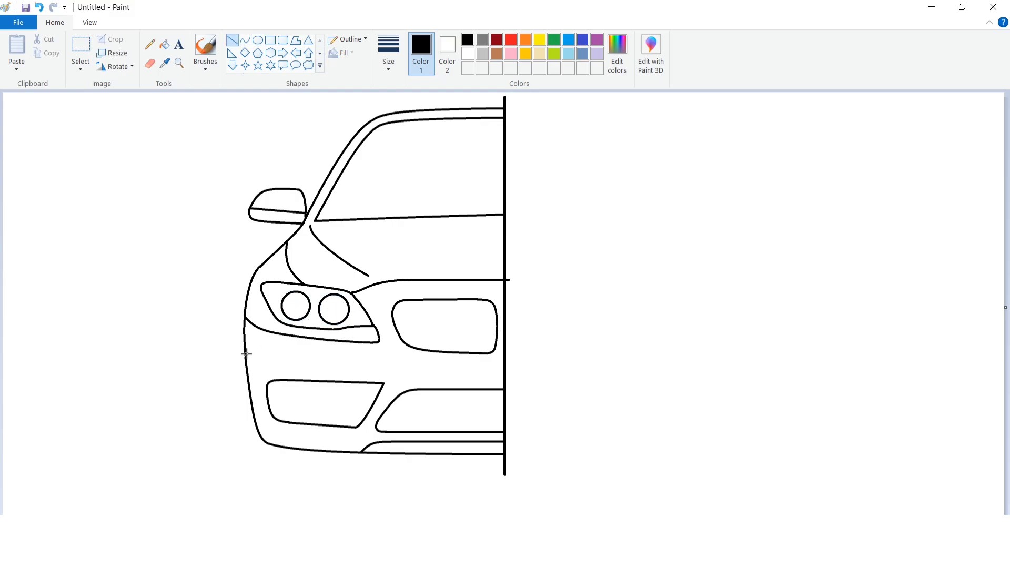
left_click_drag(245, 359, 277, 473)
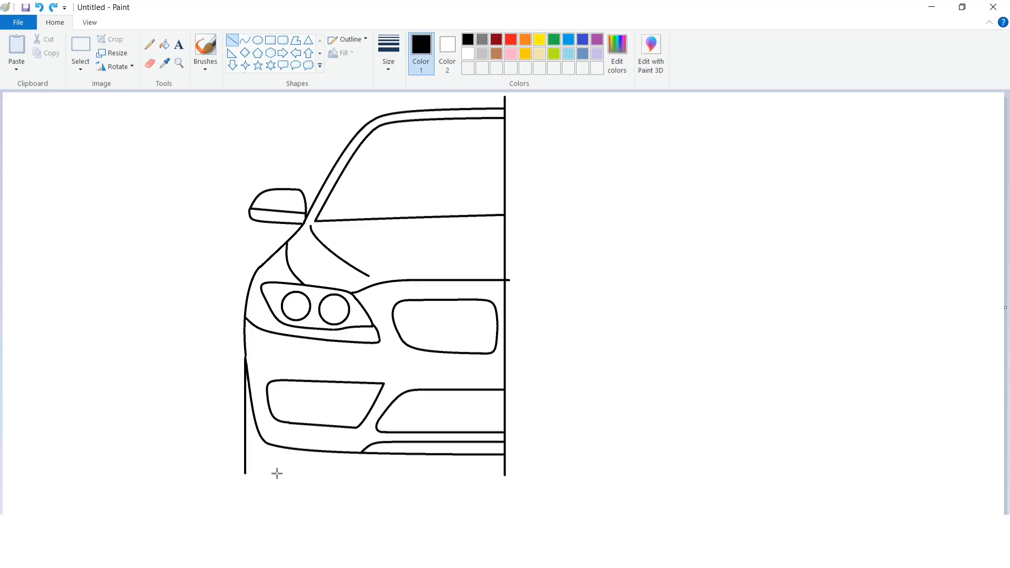
left_click(311, 430)
left_click(244, 40)
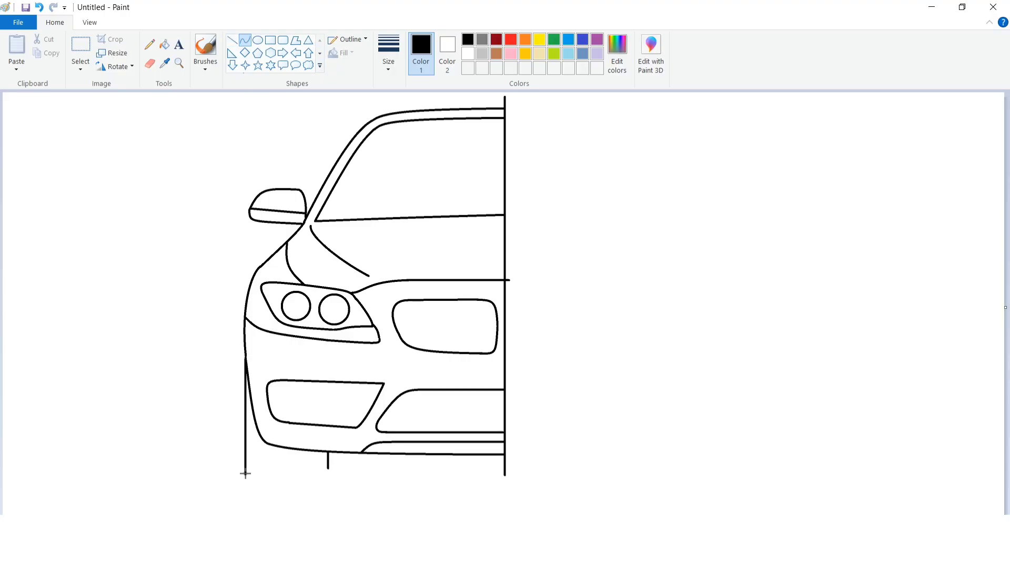
left_click_drag(274, 489, 245, 484)
left_click(232, 40)
left_click(244, 40)
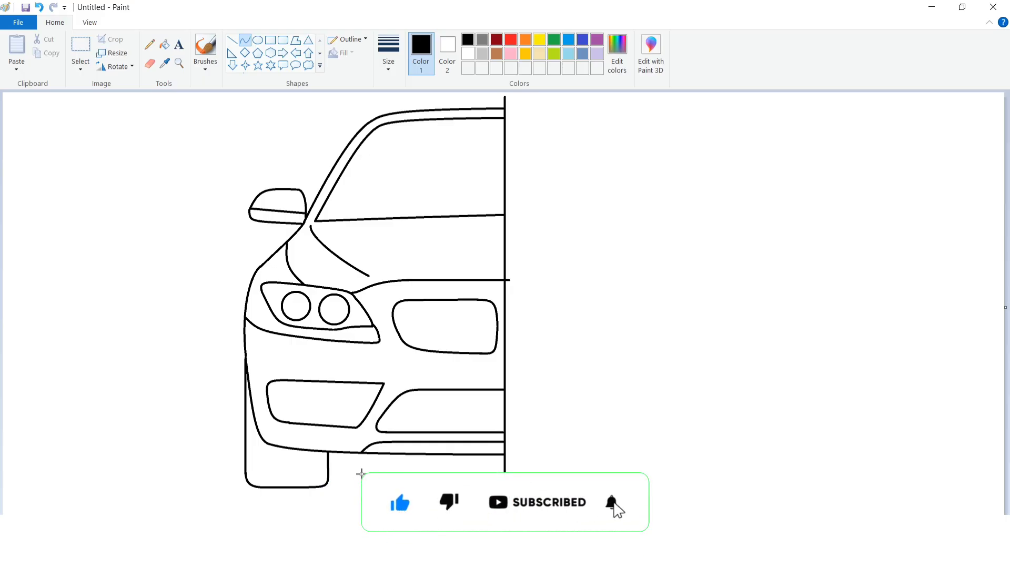
Fill the grille, headlight surround, air intakes, bottom lip, tire and lower mirror section with black
left_click(164, 44)
left_click(455, 342)
left_click(361, 322)
left_click(427, 419)
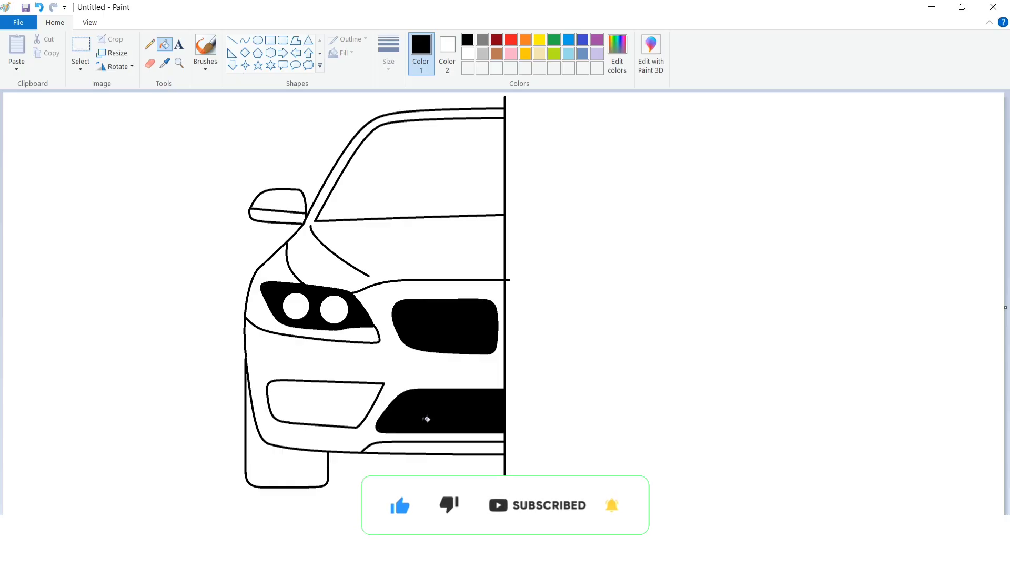
left_click(427, 447)
left_click(339, 402)
left_click(306, 464)
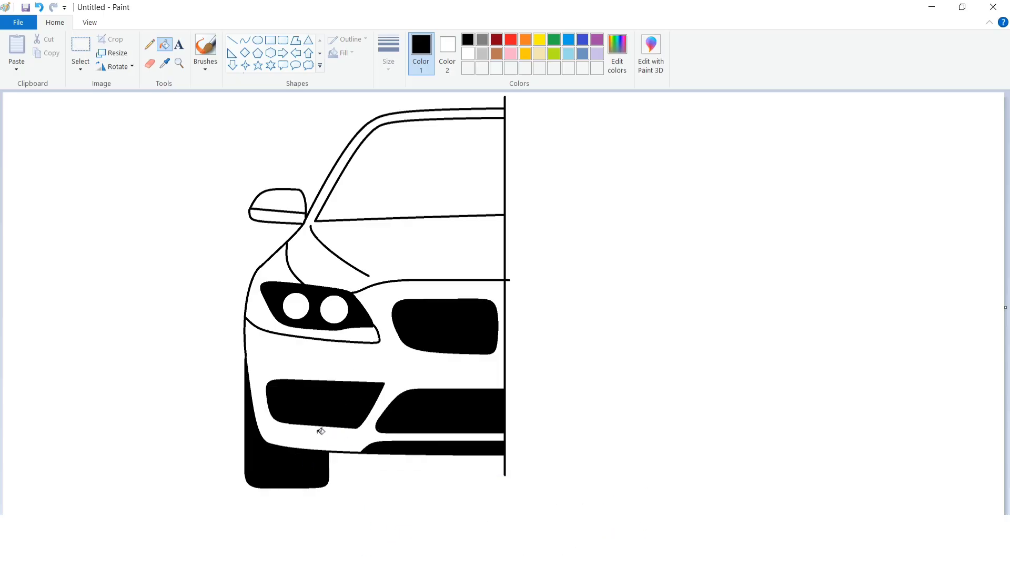
left_click(279, 216)
key("ctrl+z")
Draw thin white divider lines across the side air intake and the central air intake
left_click(468, 53)
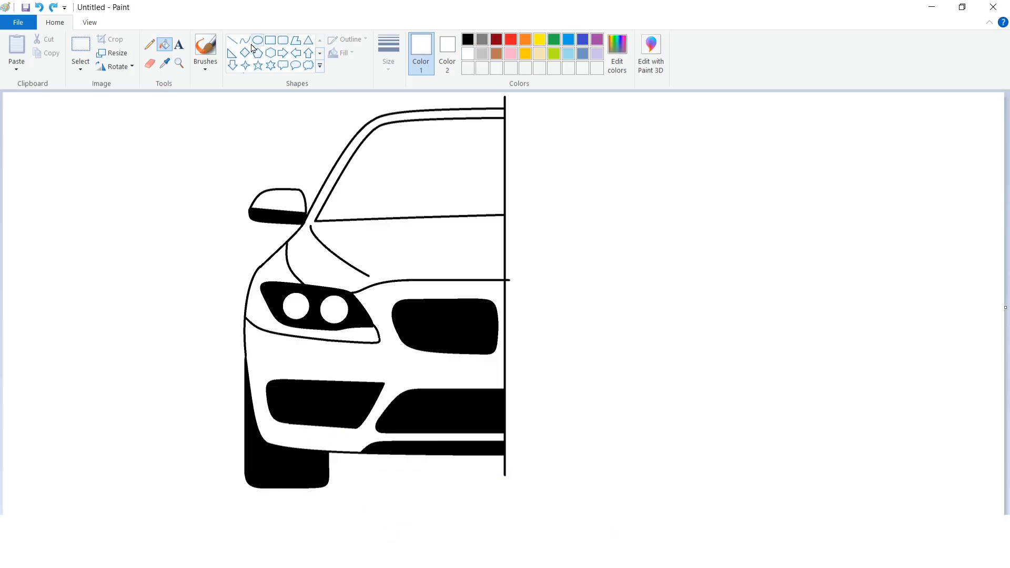
left_click(245, 40)
left_click_drag(268, 399, 322, 397)
left_click(388, 373)
left_click(164, 44)
left_click(231, 40)
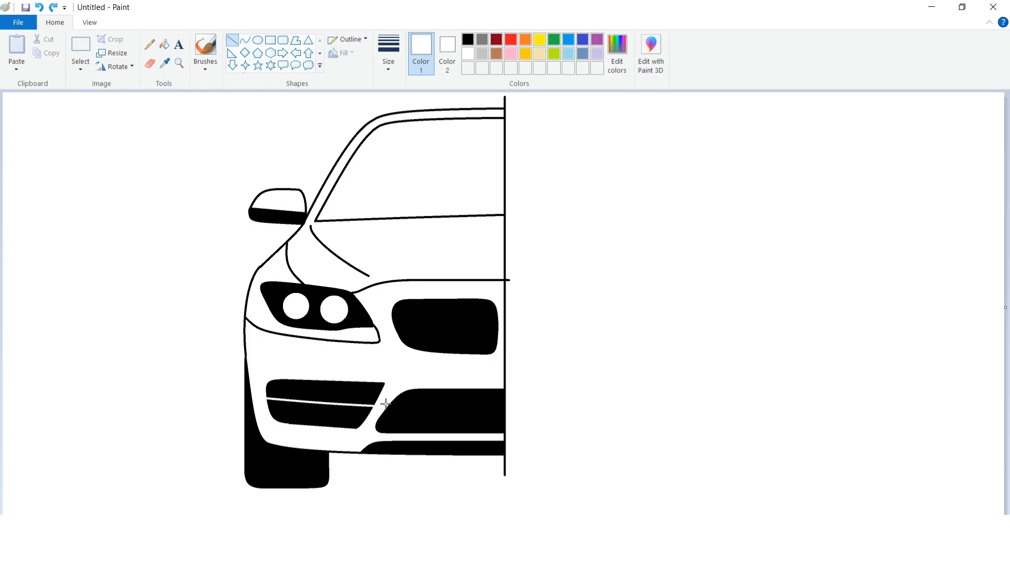
left_click_drag(387, 407, 511, 407)
left_click(531, 431)
Draw a smaller black circle inside each of the two white headlight lamps
left_click(467, 39)
left_click(90, 23)
left_click(16, 53)
scroll(381, 387, "down", 3)
left_click_drag(286, 519, 440, 519)
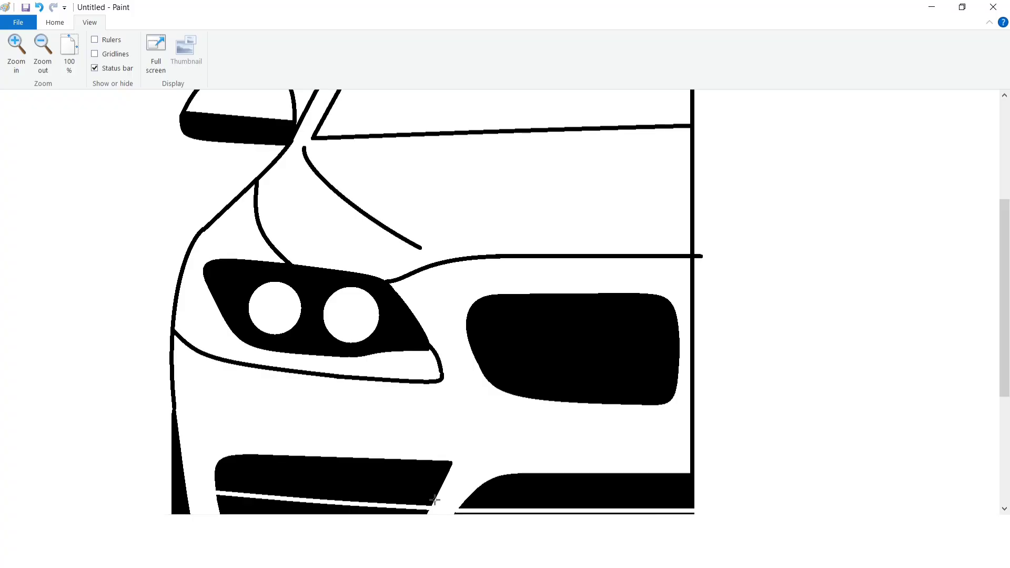
left_click(54, 22)
left_click(258, 41)
left_click_drag(250, 284, 296, 338)
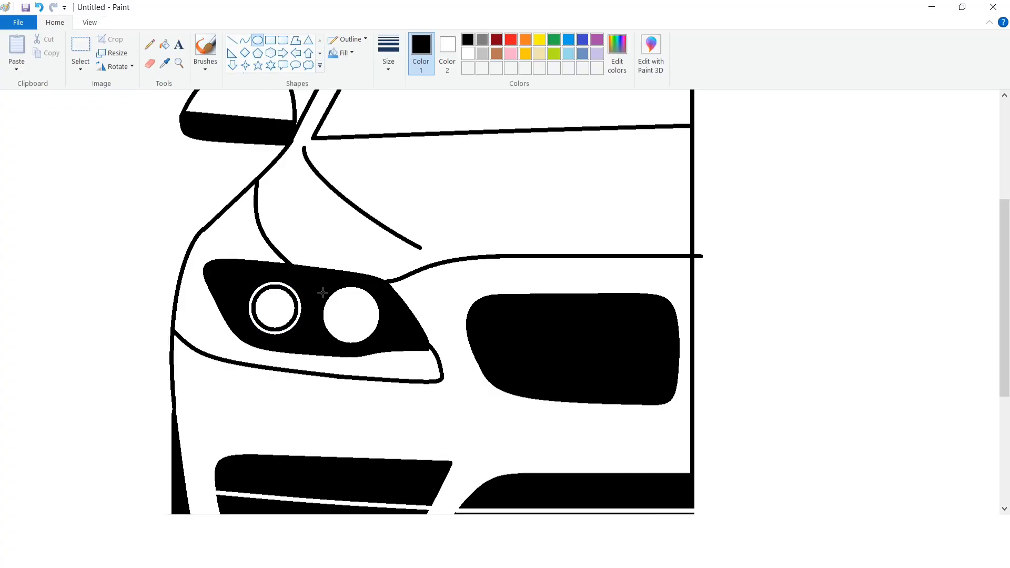
mouse_move(331, 291)
left_mouse_down()
mouse_move(376, 339)
mouse_move(376, 361)
left_mouse_up()
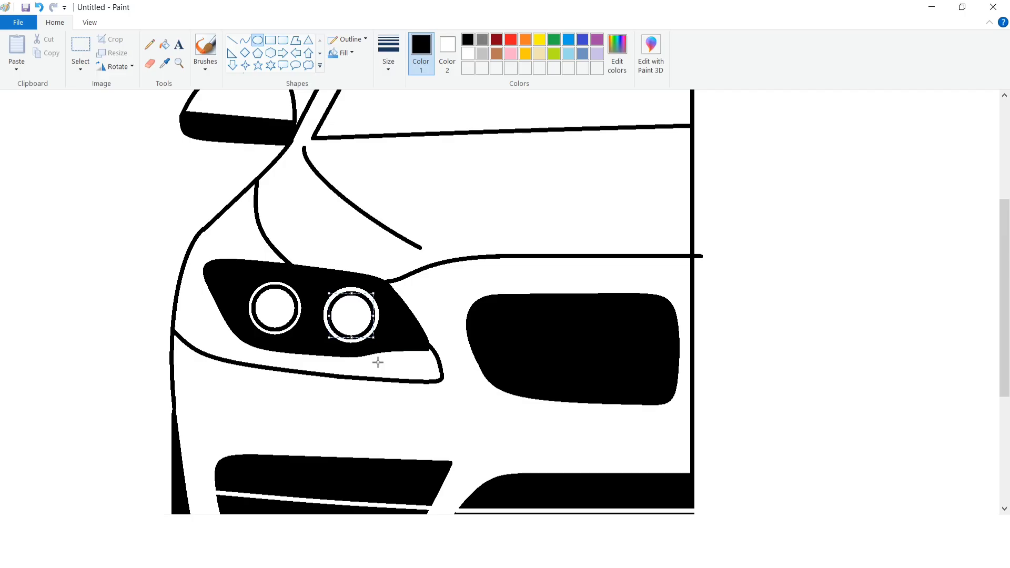
Fill the centres of both lamps with black, leaving thin white rings
left_click(164, 44)
left_click(274, 307)
left_click(350, 314)
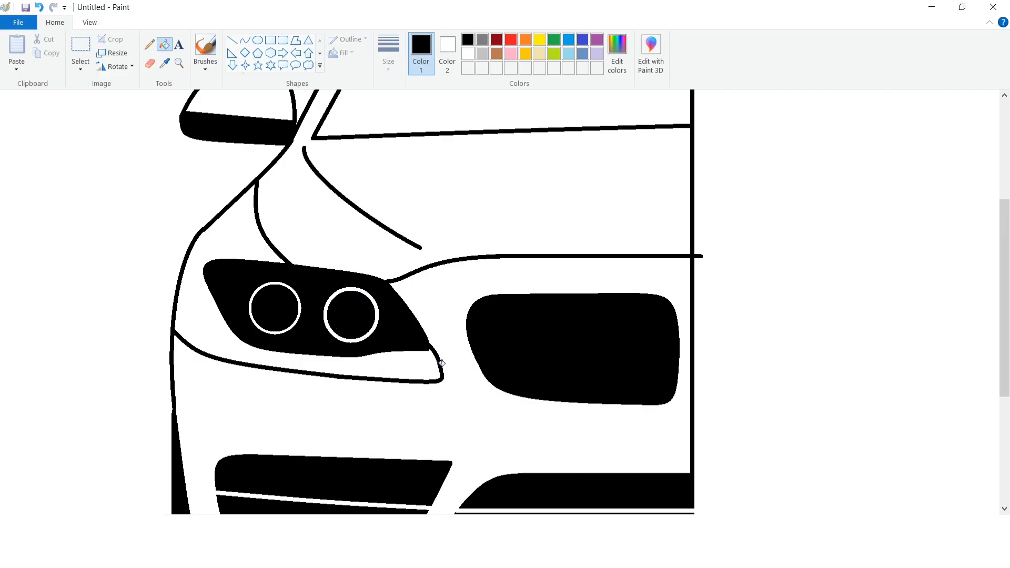
Draw a thin white accent curve along the headlight's outer edge, with a rounded upper corner
left_click(467, 53)
left_click(245, 40)
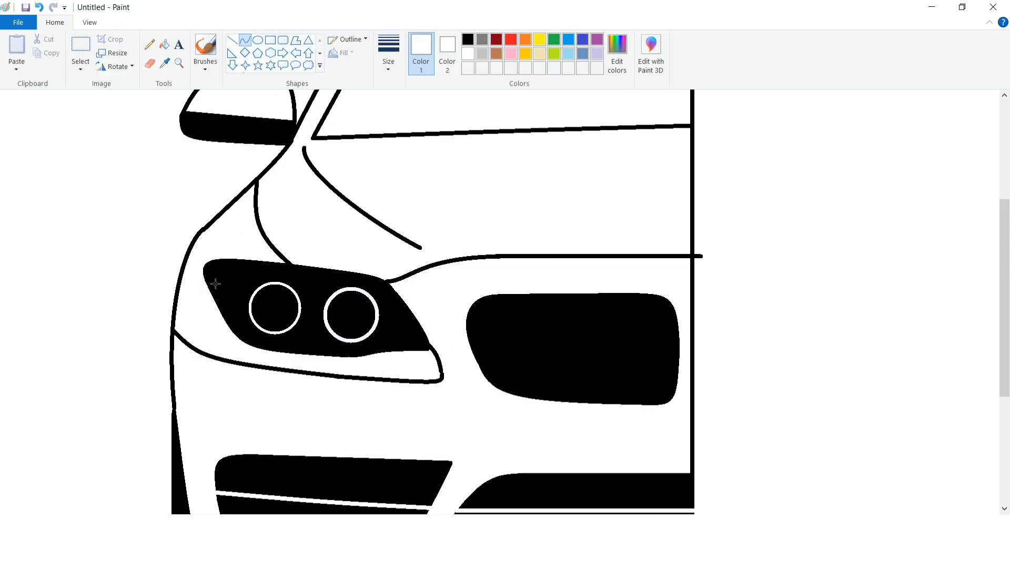
left_click(388, 52)
left_click(417, 142)
left_click_drag(211, 275, 232, 281)
left_click(281, 285)
scroll(281, 285, "up", 4)
scroll(282, 287, "down", 5)
left_click_drag(231, 270, 210, 264)
left_click_drag(213, 263, 213, 269)
Cover the ends of the side air intake's white divider line with black strokes to shorten it
scroll(307, 238, "up", 3)
scroll(307, 260, "down", 7)
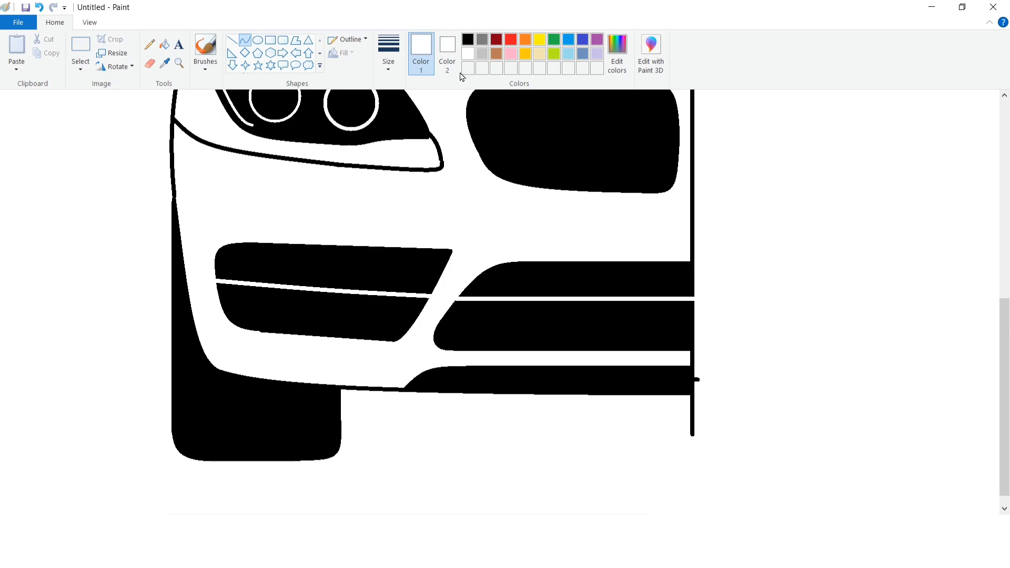
left_click(468, 39)
left_click(388, 53)
left_click(418, 142)
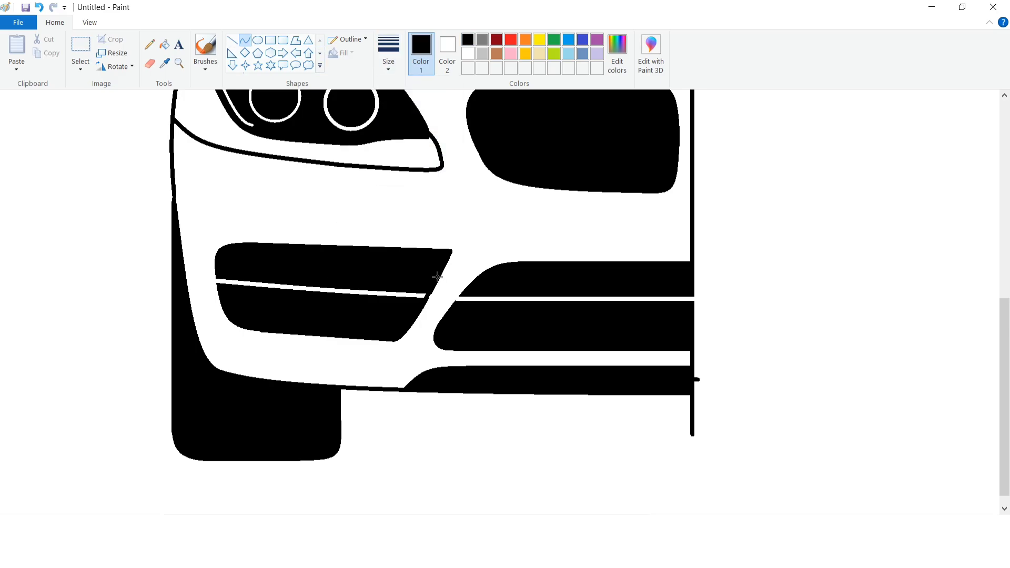
scroll(467, 251, "up", 3)
scroll(216, 272, "down", 3)
Thicken the windshield's base, side and top edges with additional black curves along their inner side
scroll(311, 255, "up", 11)
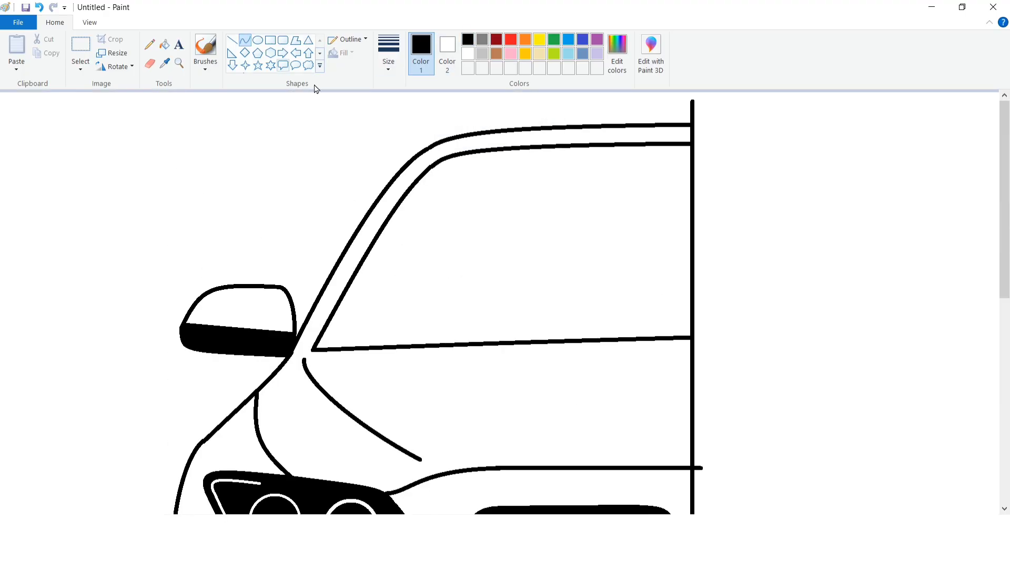
left_click_drag(317, 347, 690, 335)
left_click_drag(571, 332, 509, 339)
left_click(389, 55)
left_click(413, 141)
left_click(476, 250)
left_click_drag(320, 345, 438, 165)
mouse_move(419, 193)
left_mouse_down()
mouse_move(401, 202)
mouse_move(418, 180)
mouse_move(690, 146)
left_mouse_up()
mouse_move(486, 158)
left_mouse_down()
mouse_move(469, 149)
mouse_move(478, 149)
left_mouse_up()
scroll(561, 233, "down", 3)
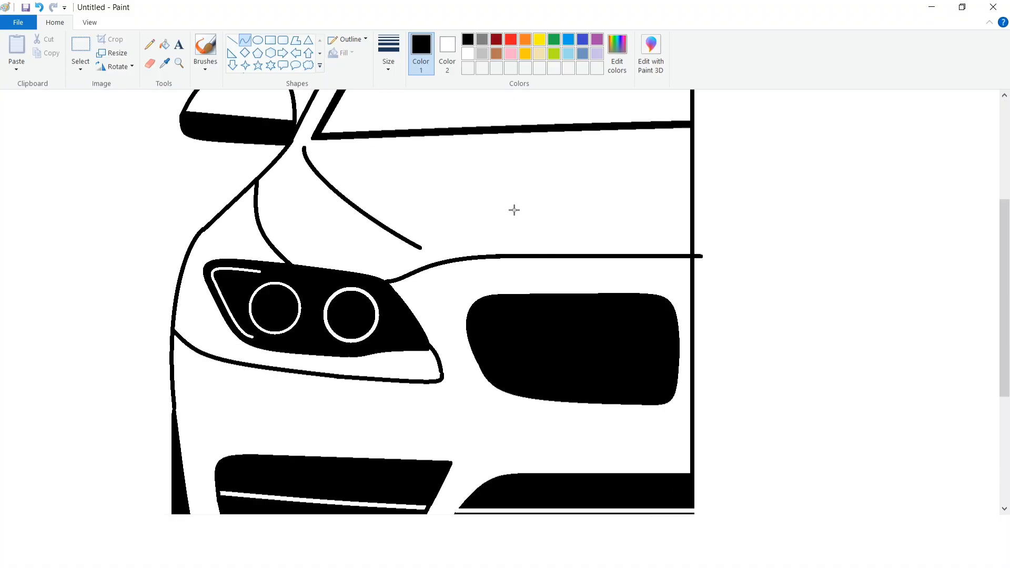
left_click(90, 22)
left_click(51, 64)
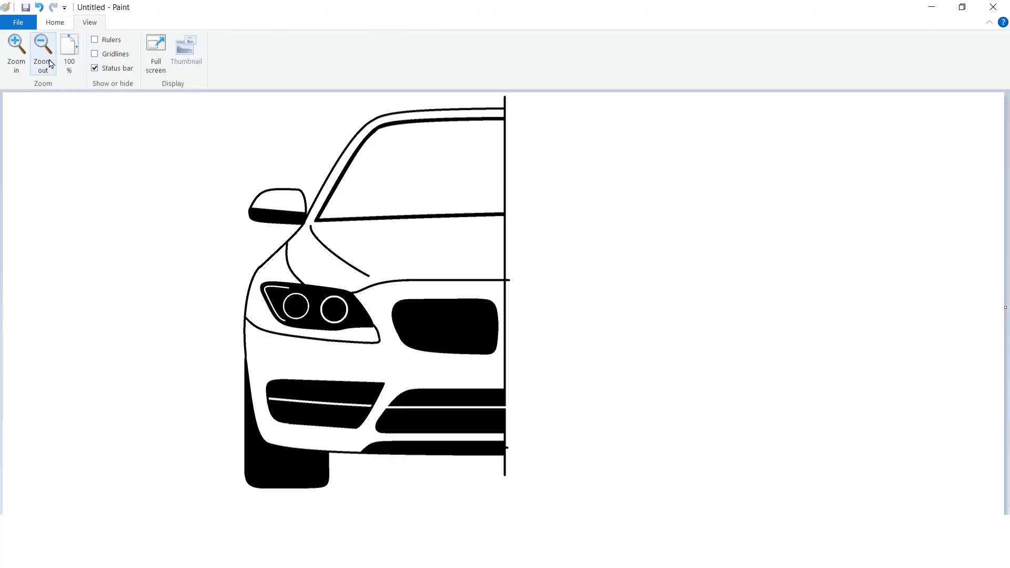
Draw a thin white curve just inside the lower outer corner of the black grille
left_click(11, 50)
scroll(209, 487, "down", 5)
left_click(16, 52)
left_click_drag(211, 519, 525, 519)
left_click(55, 22)
left_click(463, 55)
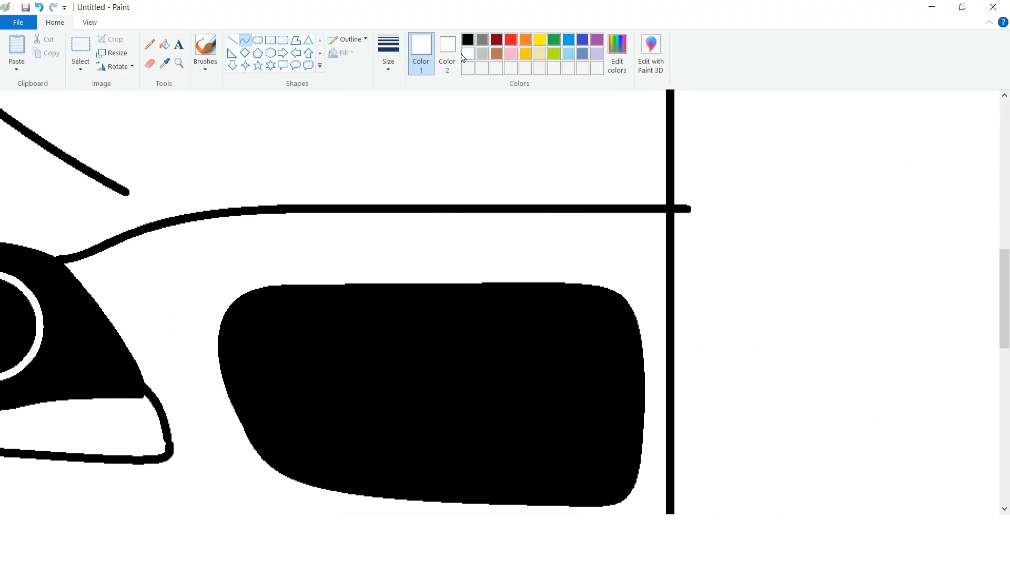
scroll(548, 305, "down", 2)
left_click_drag(252, 314, 392, 381)
mouse_move(324, 370)
left_mouse_down()
mouse_move(278, 370)
mouse_move(322, 384)
left_mouse_up()
left_click(388, 52)
left_click(410, 143)
left_click(435, 347)
Extend the grille's white inner line along its bottom edge and up its outer side
scroll(434, 347, "down", 2)
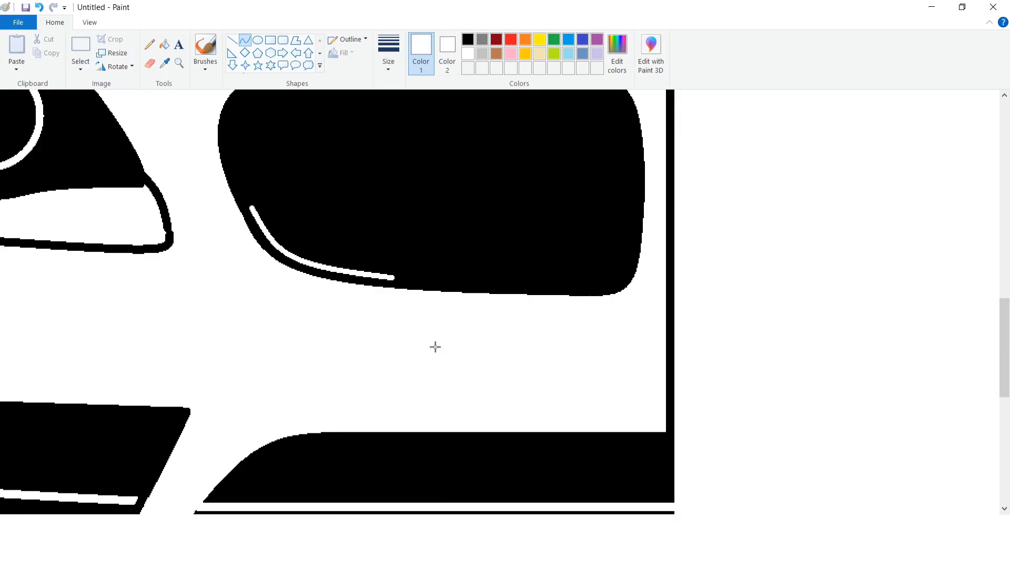
mouse_move(391, 277)
left_mouse_down()
mouse_move(621, 276)
mouse_move(608, 287)
left_mouse_up()
scroll(593, 248, "up", 2)
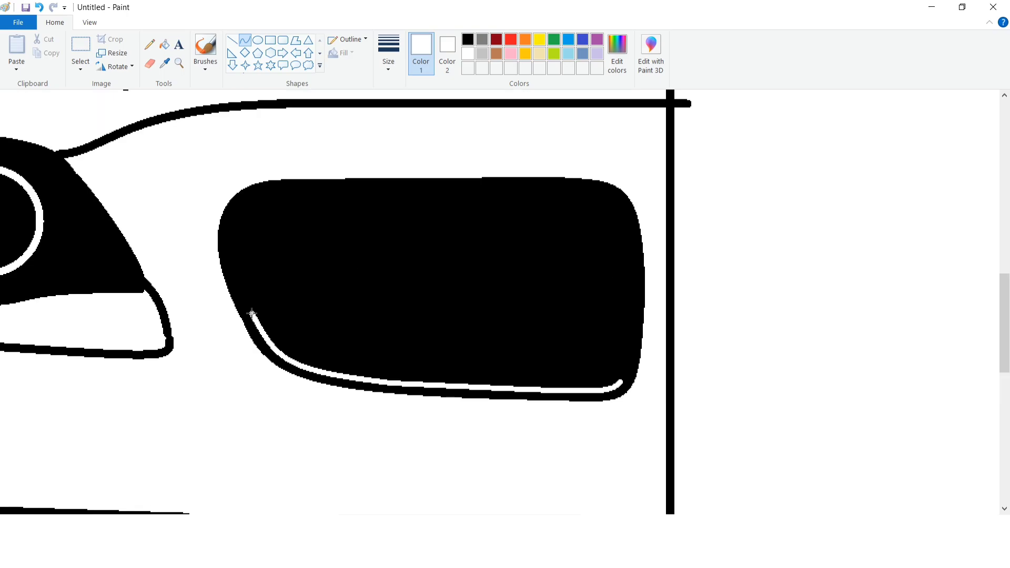
left_click_drag(251, 312, 248, 195)
left_click_drag(245, 253, 230, 268)
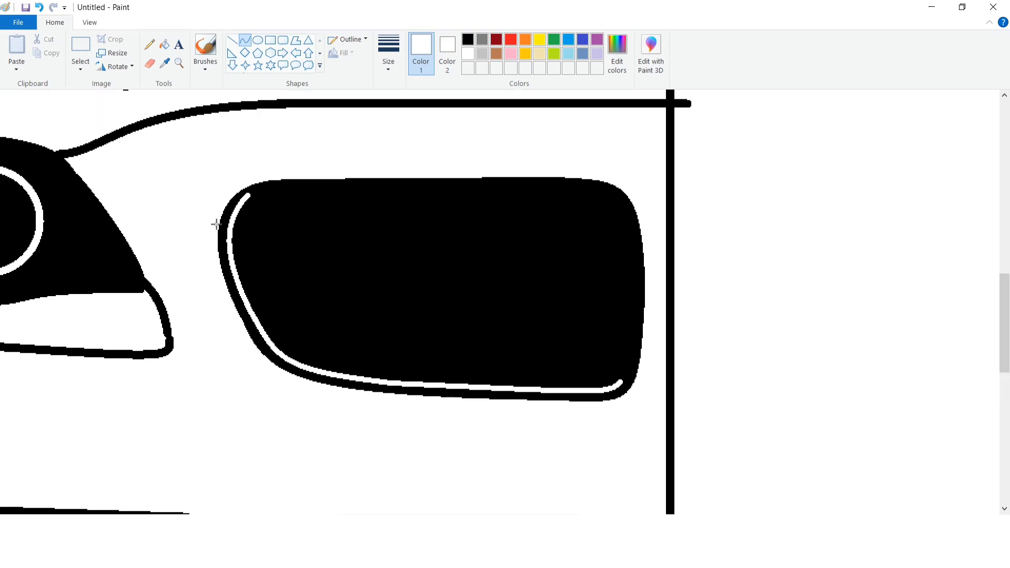
Continue the white line around the grille's upper outer corner and along about half of its top edge
scroll(320, 207, "up", 2)
left_click_drag(248, 304, 458, 293)
left_click_drag(300, 294, 264, 295)
left_click(264, 295)
left_click(292, 281)
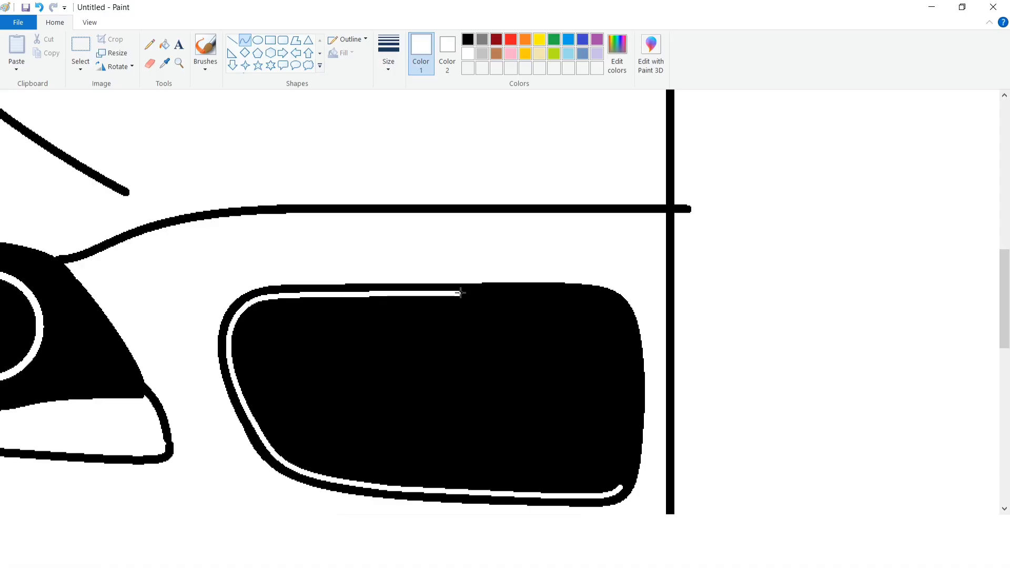
Close the grille's white inner outline along the rest of the top edge and down the side facing the centre line
mouse_move(460, 293)
left_mouse_down()
mouse_move(533, 292)
mouse_move(623, 316)
left_mouse_up()
key("ctrl+z")
mouse_move(614, 303)
left_mouse_down()
mouse_move(604, 292)
mouse_move(621, 488)
left_mouse_up()
left_click(605, 293)
mouse_move(625, 405)
left_mouse_down()
mouse_move(645, 428)
mouse_move(637, 446)
left_mouse_up()
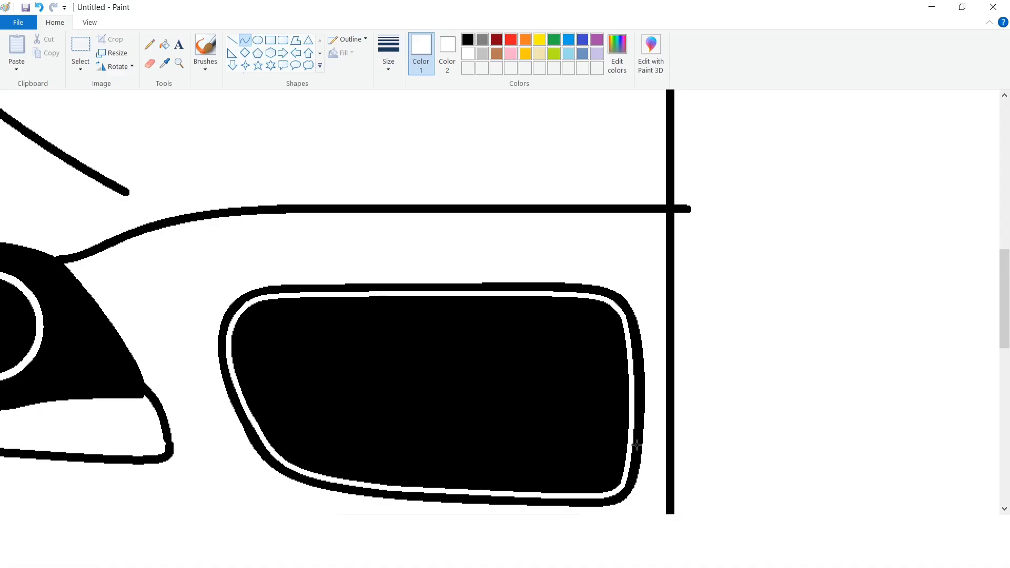
Erase the uneven lower corner of the black outline below the headlight, on the side facing the grille
left_click(151, 66)
left_click_drag(166, 439, 169, 444)
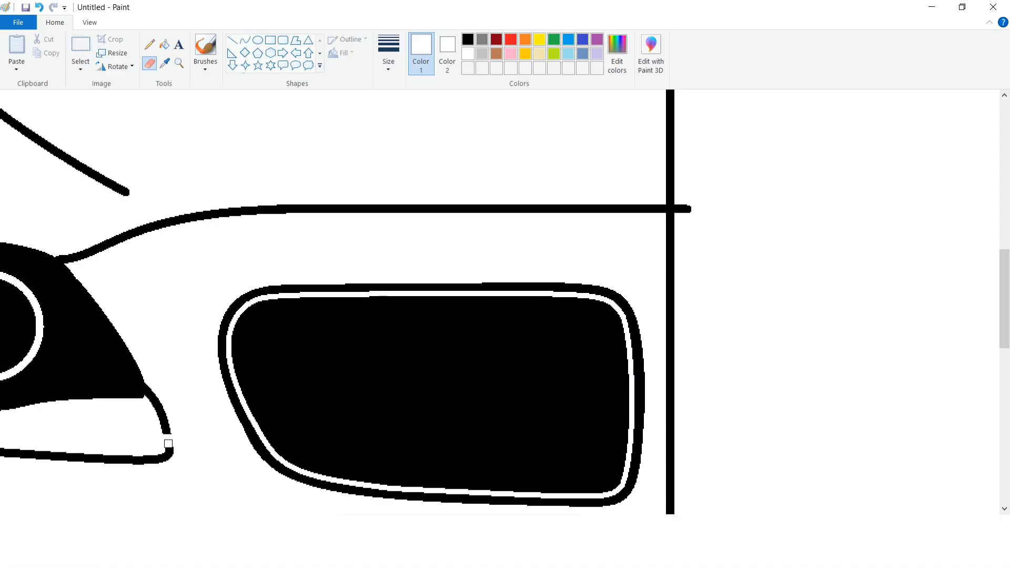
left_click(468, 40)
left_click(390, 61)
left_click(403, 169)
left_click(245, 40)
left_click(150, 64)
left_click_drag(355, 518, 330, 519)
mouse_move(282, 462)
left_mouse_down()
mouse_move(244, 460)
mouse_move(278, 451)
mouse_move(272, 432)
mouse_move(275, 459)
left_mouse_up()
Redraw the erased corner below the headlight as a smooth, rounded black curve
left_click(232, 40)
left_click(245, 41)
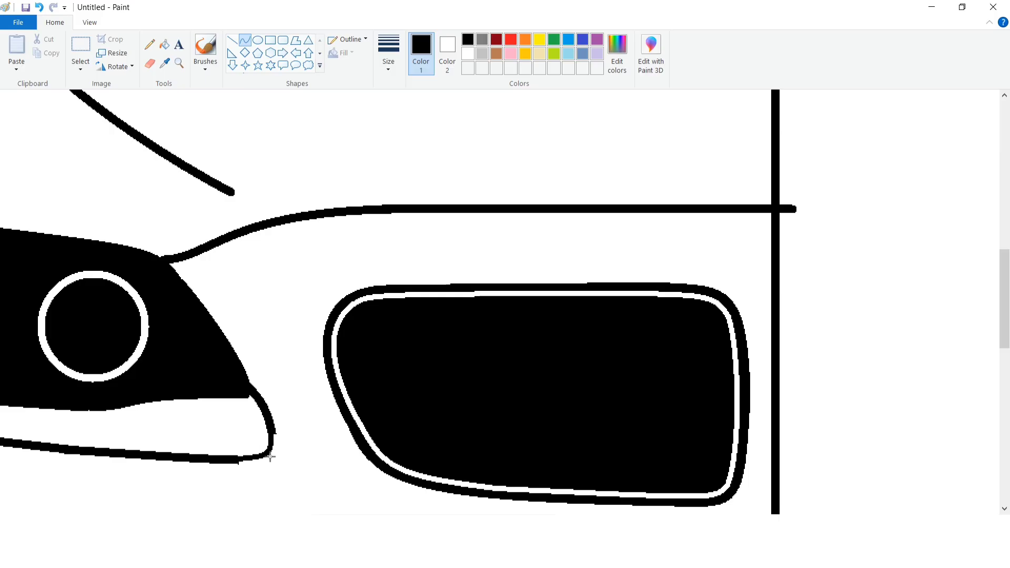
left_click(253, 456)
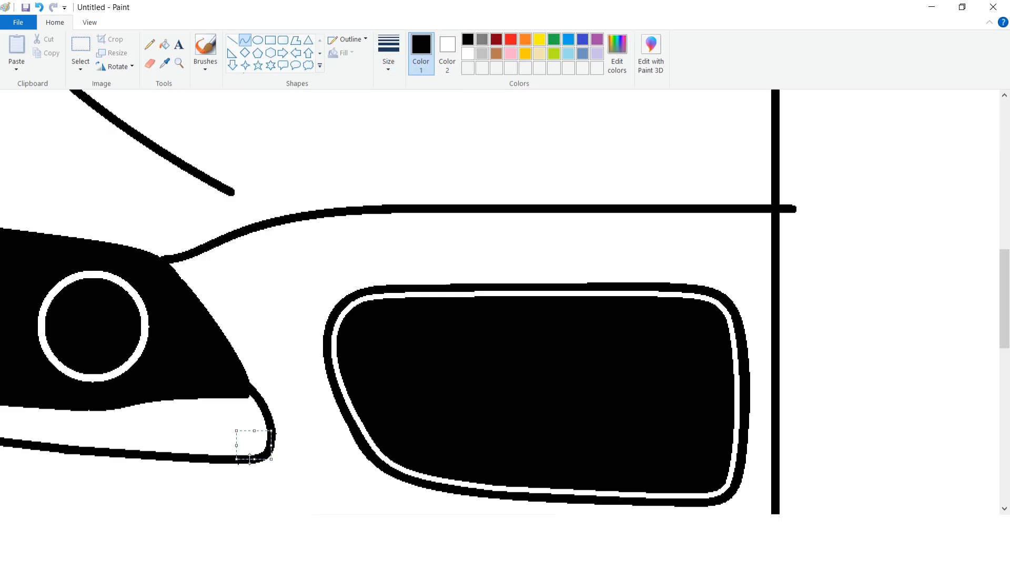
Draw a thin white horizontal line through the lowest black bumper strip, from the centre line outward
left_click(89, 22)
left_click(42, 52)
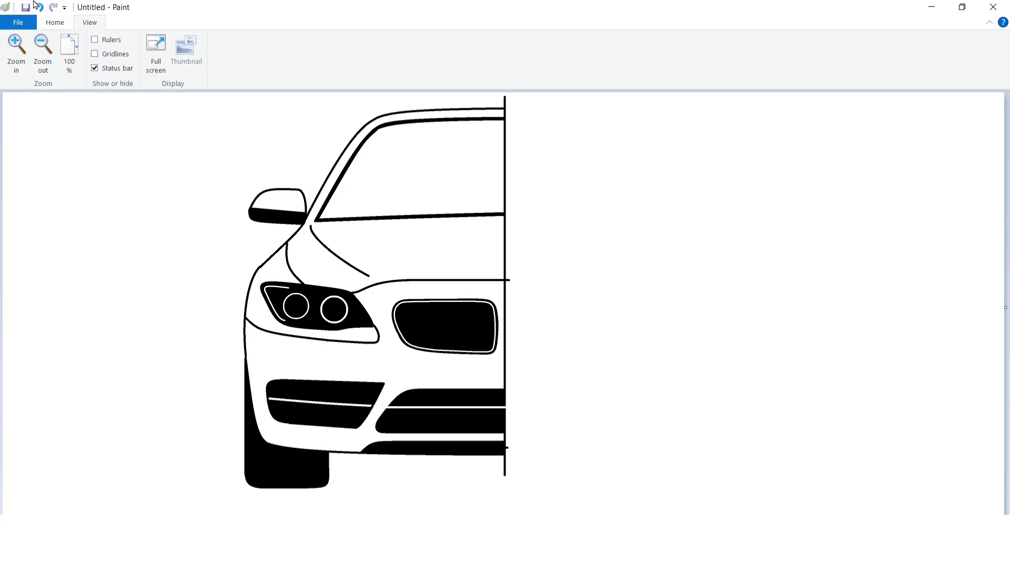
left_click(55, 22)
left_click(468, 53)
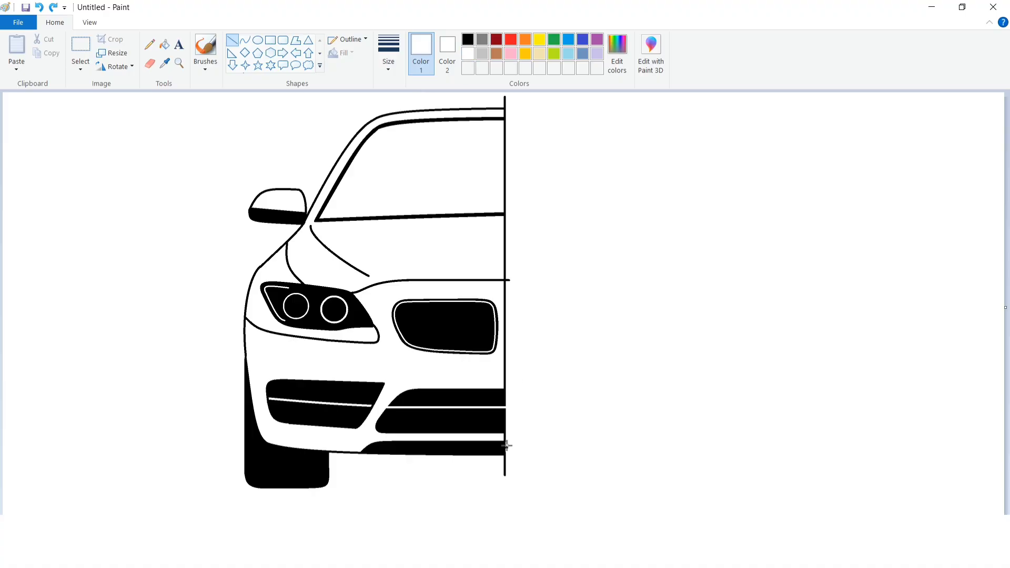
left_click_drag(507, 447, 375, 468)
left_click(536, 422)
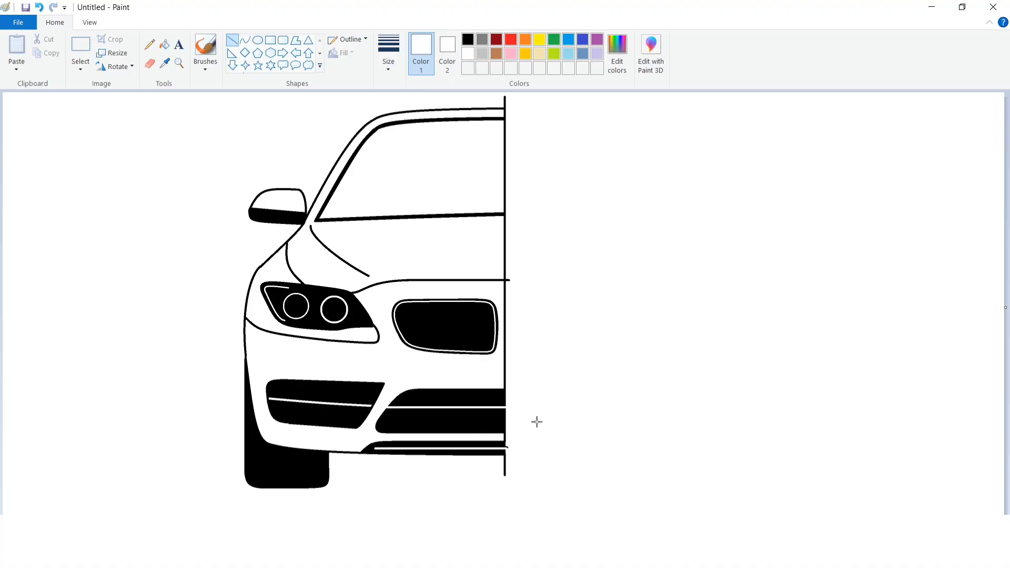
Cut the finished car half up to the centre line and delete the leftover centre line, clearing the canvas
left_click(81, 53)
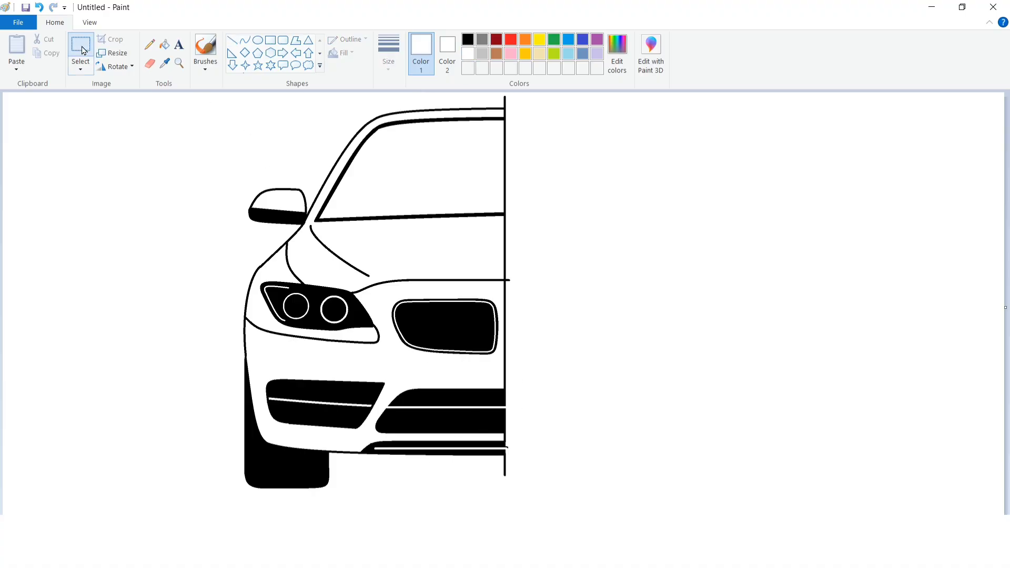
left_click_drag(218, 102, 456, 439)
left_click_drag(501, 497, 502, 496)
key("Delete")
left_click_drag(412, 94, 583, 498)
right_click(514, 327)
left_click(583, 420)
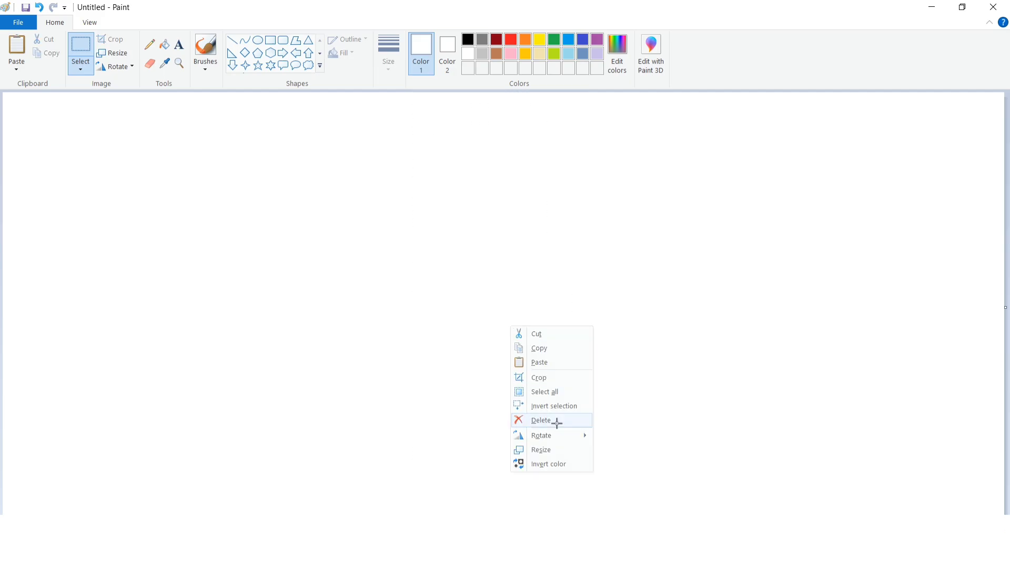
Paste the car half twice, moving the first copy so its inner edge lies near the canvas's middle
key("ctrl+v")
left_click_drag(219, 232, 444, 269)
key("ctrl+v")
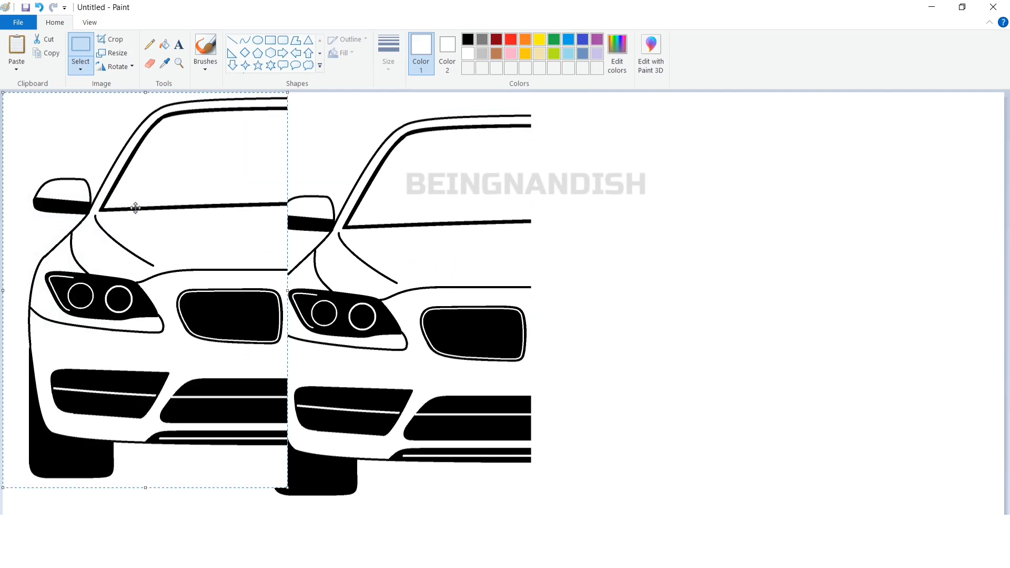
Flip the second car half horizontally and align it edge to edge with the first to complete the front view
right_click(137, 208)
mouse_move(171, 316)
left_click(266, 376)
left_click_drag(106, 314, 626, 330)
key("Left")
key("Left")
key("Left")
key("Left")
key("Left")
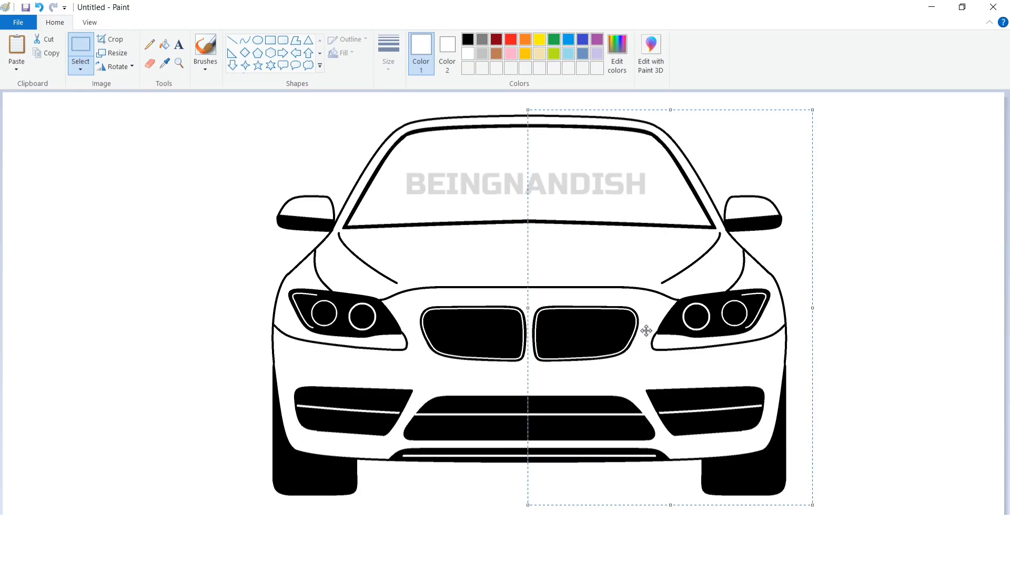
left_click(486, 493)
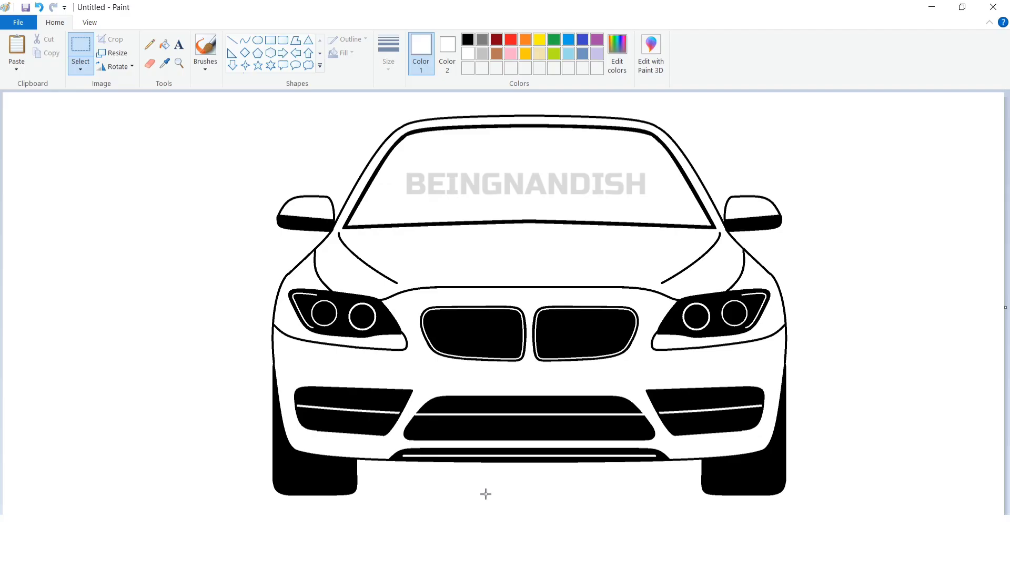